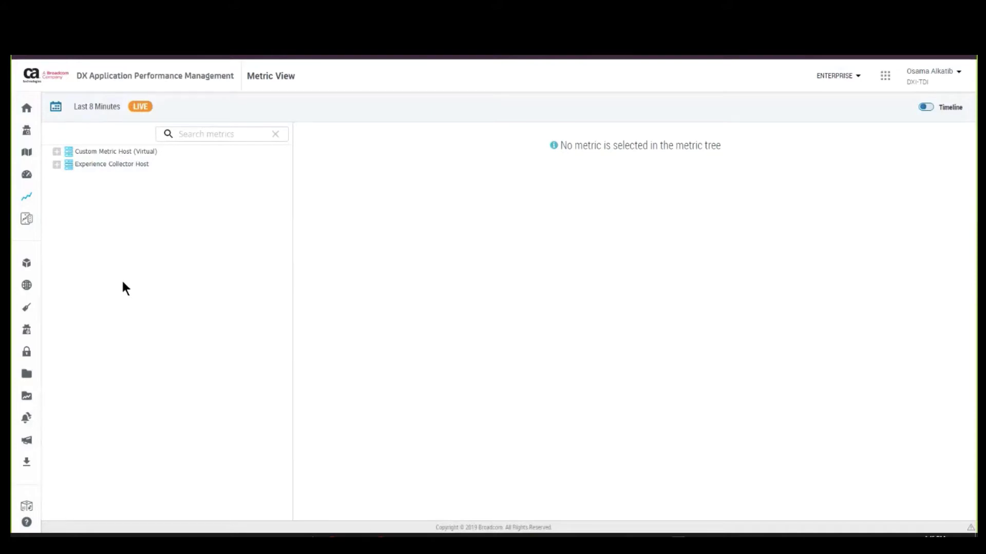
# - Open the Unix/Linux install instructions for the Universal Monitoring Agent from the agent download selection in the Agents settings
pyautogui.moveTo(29, 287)
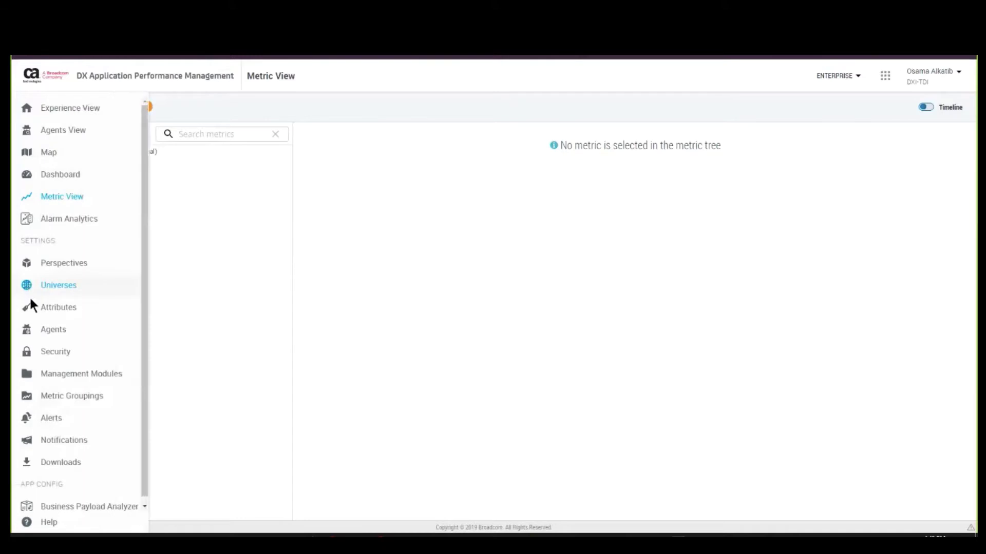
pyautogui.click(42, 331)
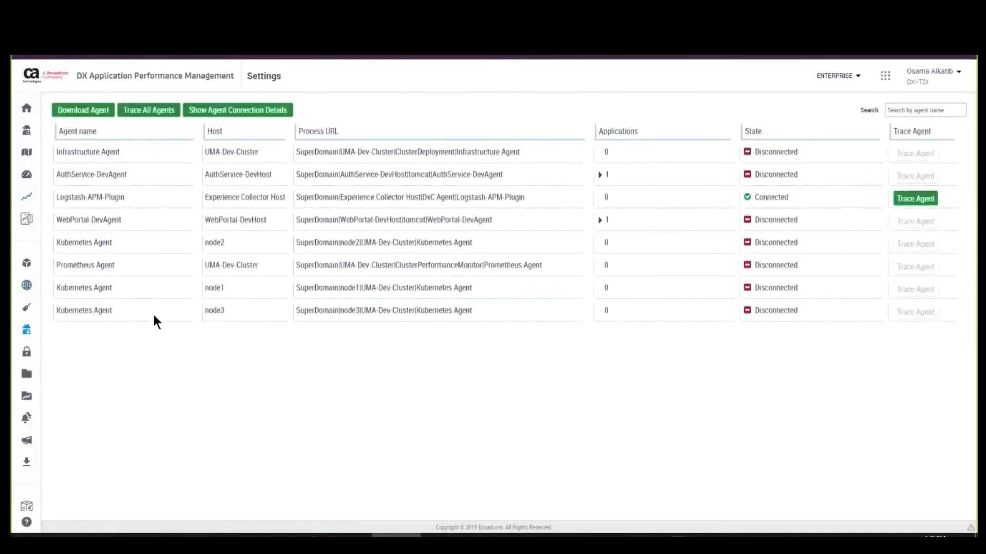
pyautogui.click(95, 117)
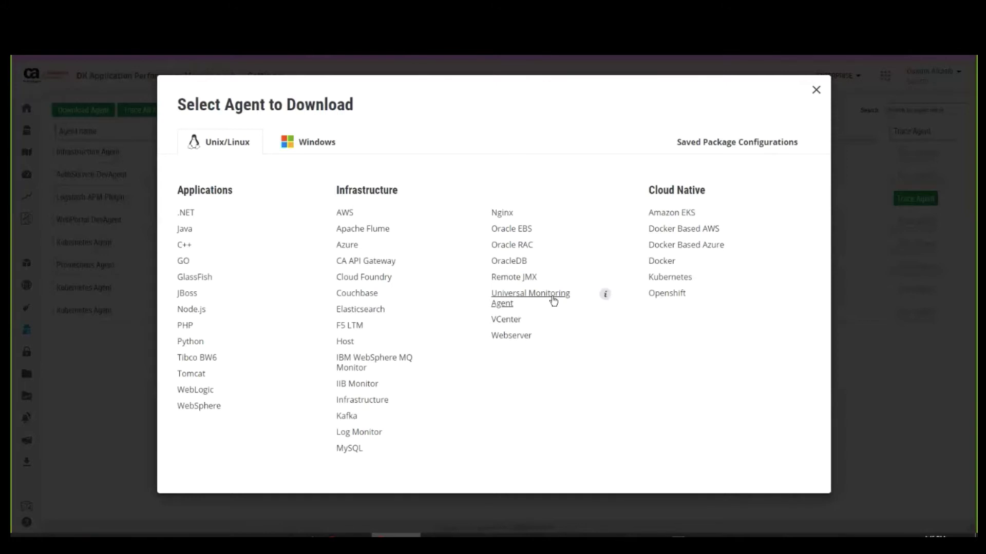
pyautogui.click(553, 300)
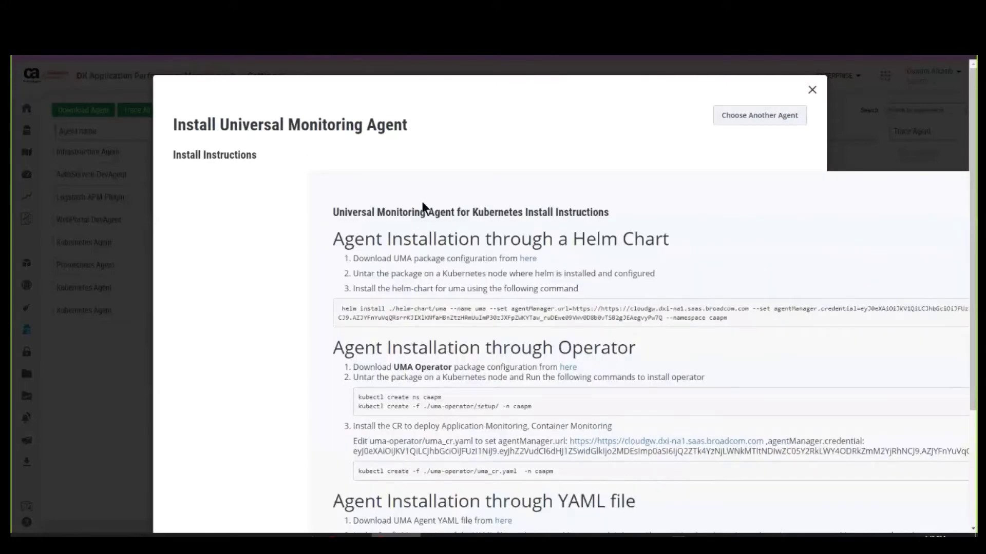
# - Review the YAML file installation instructions, including the agent file download and the kubectl apply command, and close them
pyautogui.scroll(-2, 421, 199)
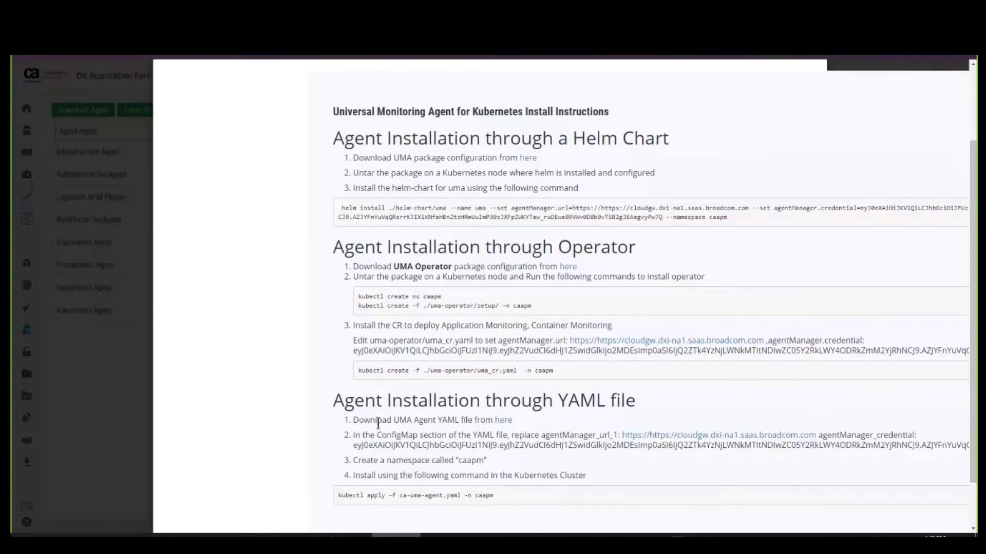
pyautogui.click(507, 423)
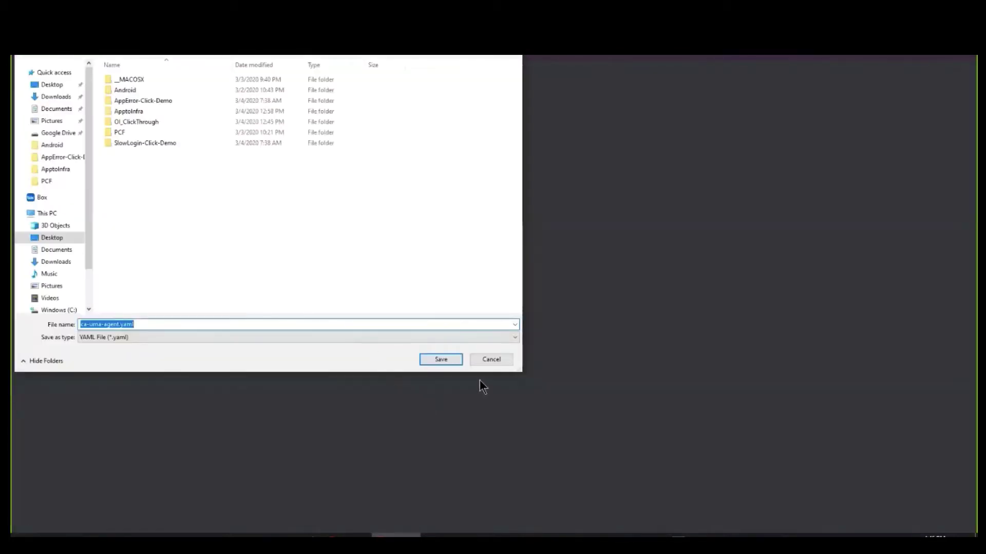
pyautogui.click(487, 361)
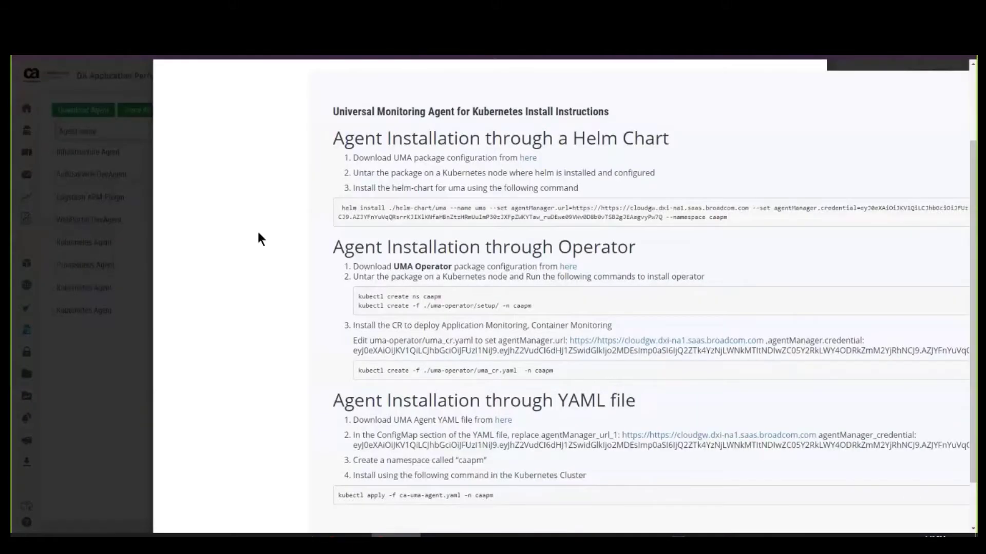
pyautogui.scroll(-1, 423, 313)
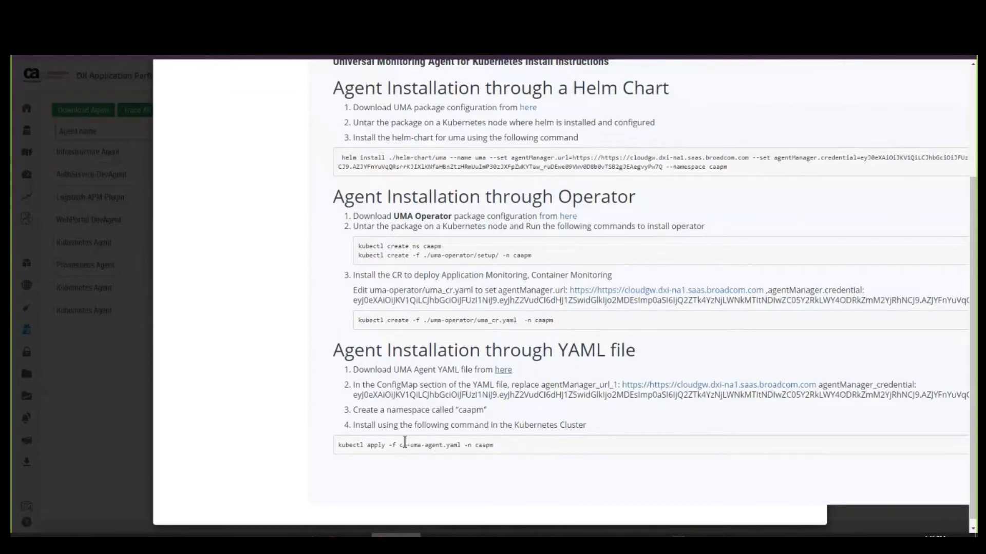
pyautogui.moveTo(341, 448); pyautogui.dragTo(495, 447)
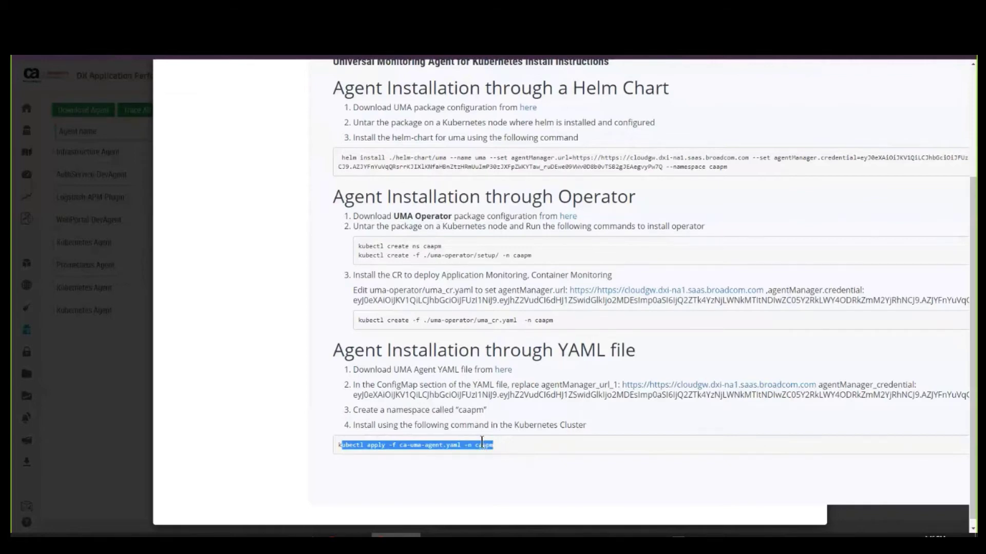
pyautogui.scroll(2, 480, 439)
pyautogui.scroll(1, 642, 262)
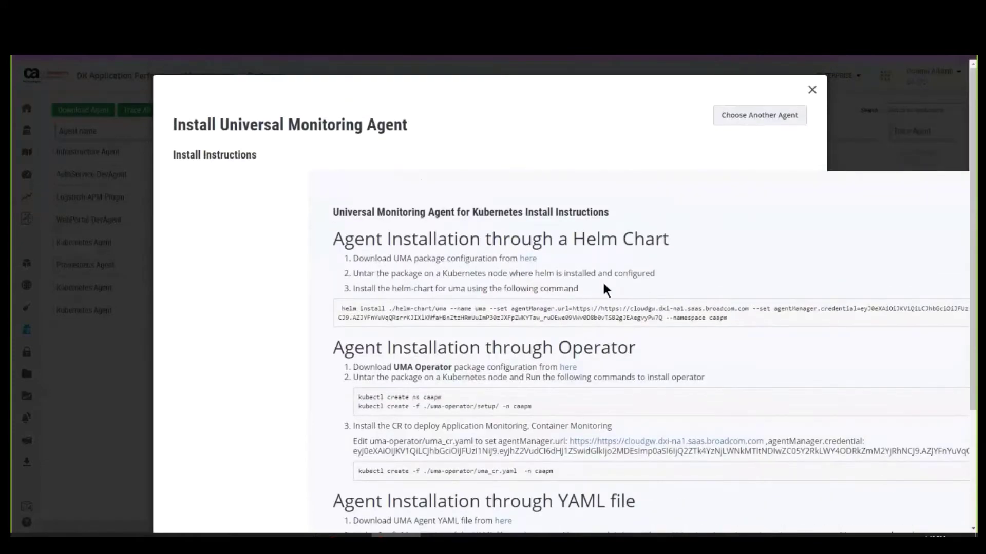
pyautogui.click(812, 90)
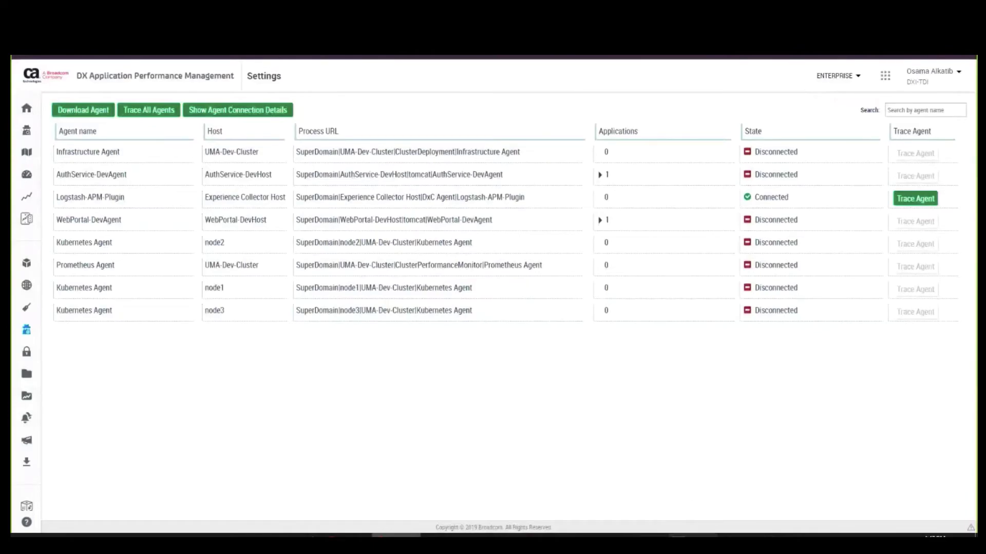
# - Switch to the MobaXterm terminal, list the UMA directory and run kubectl apply -f ca-uma-agent-TDI.yaml -n caapm
pyautogui.click(693, 535)
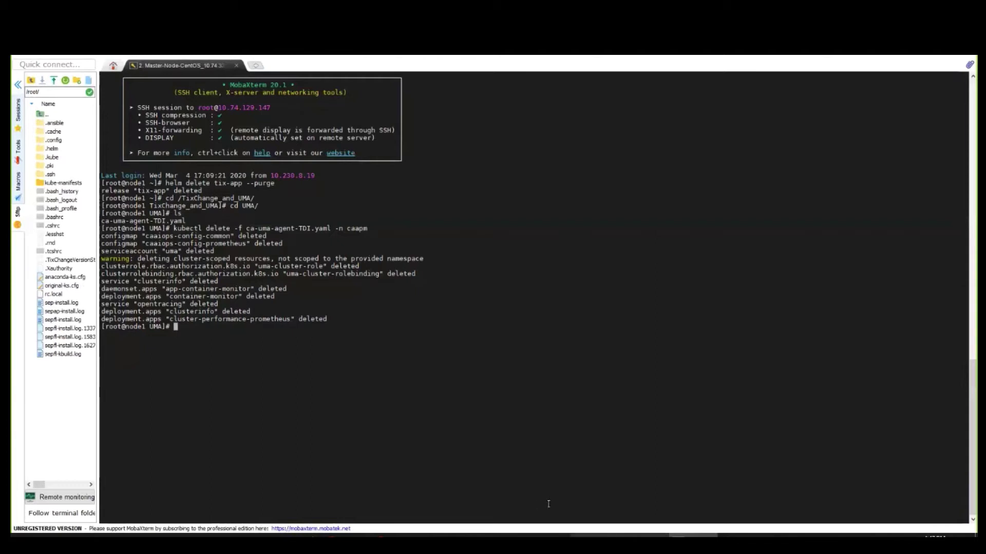
pyautogui.moveTo(495, 535)
pyautogui.write('l')
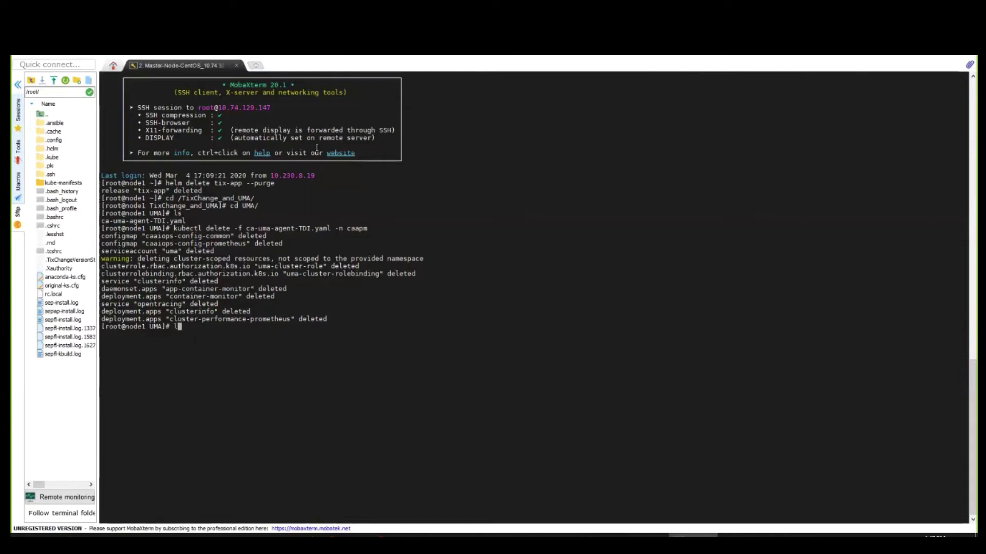
pyautogui.write('s')
pyautogui.press('Return')
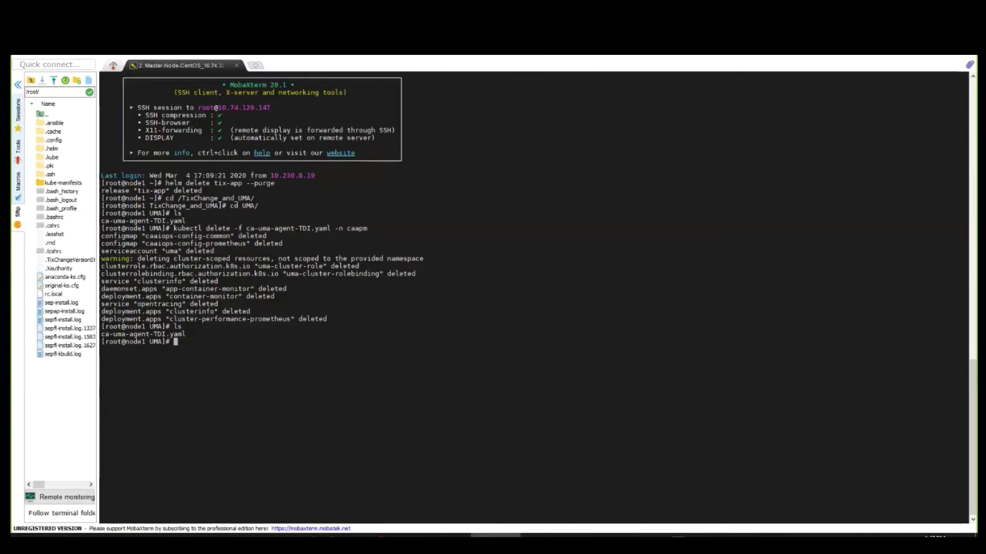
pyautogui.rightClick(505, 385)
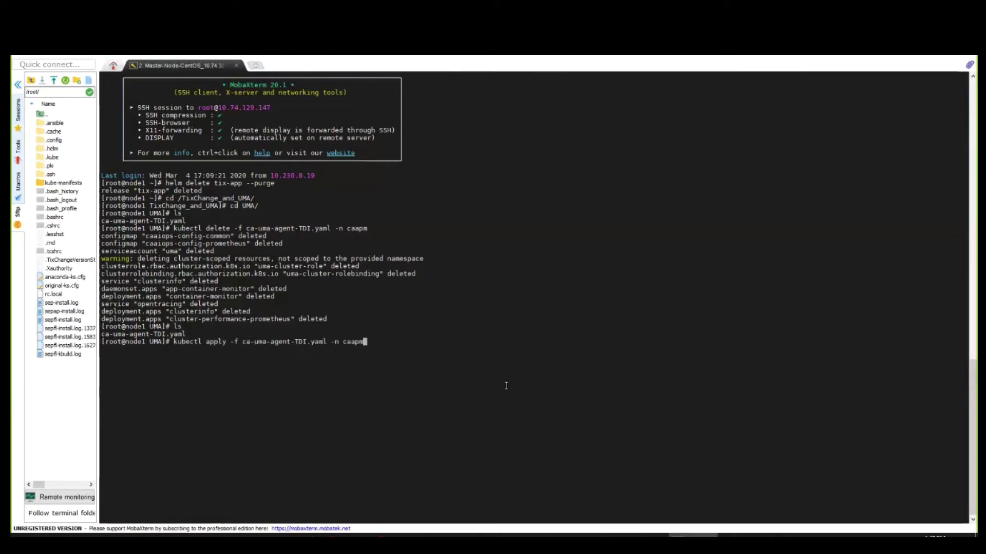
pyautogui.press('Return')
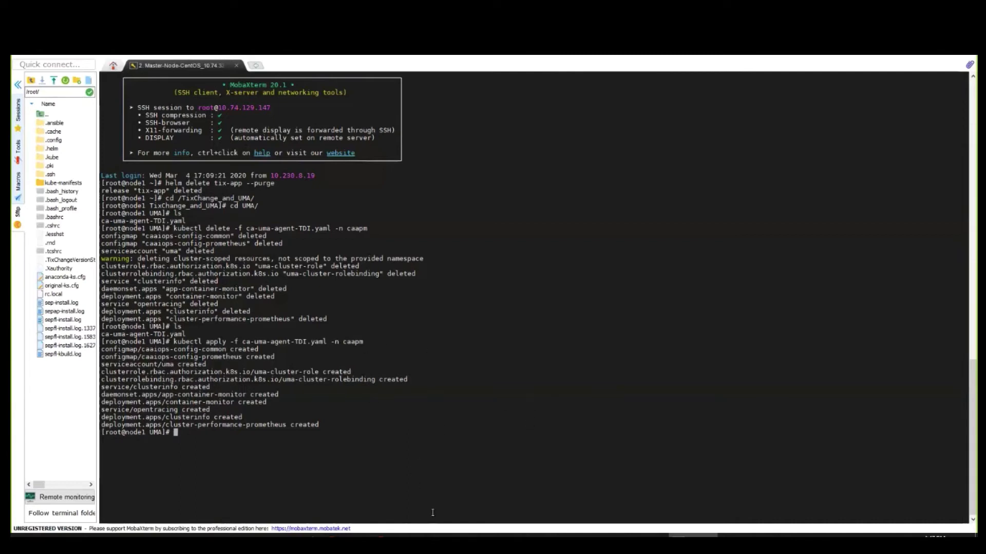
# - Switch back to DX Application Performance Management, check the agents' connection states and open the Metric View
pyautogui.moveTo(370, 536)
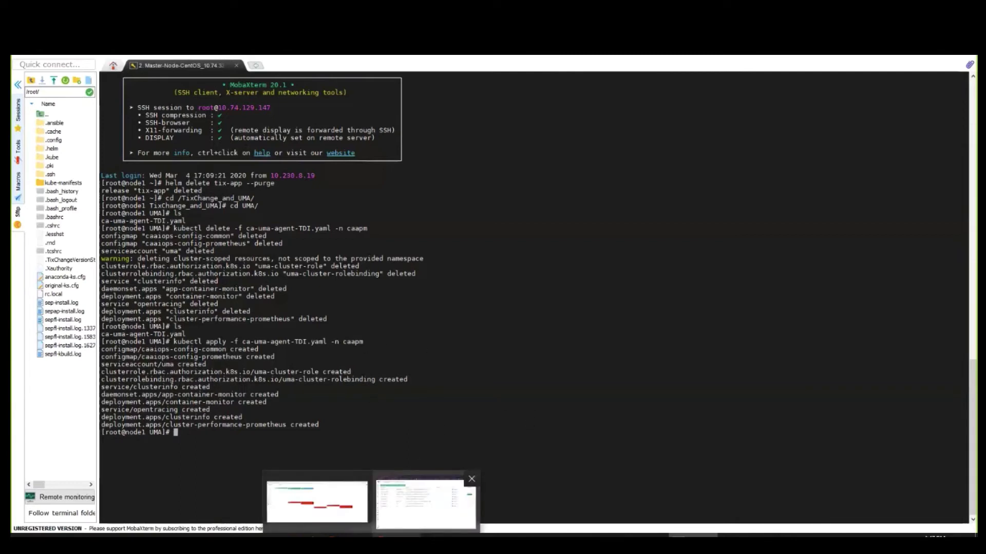
pyautogui.click(426, 503)
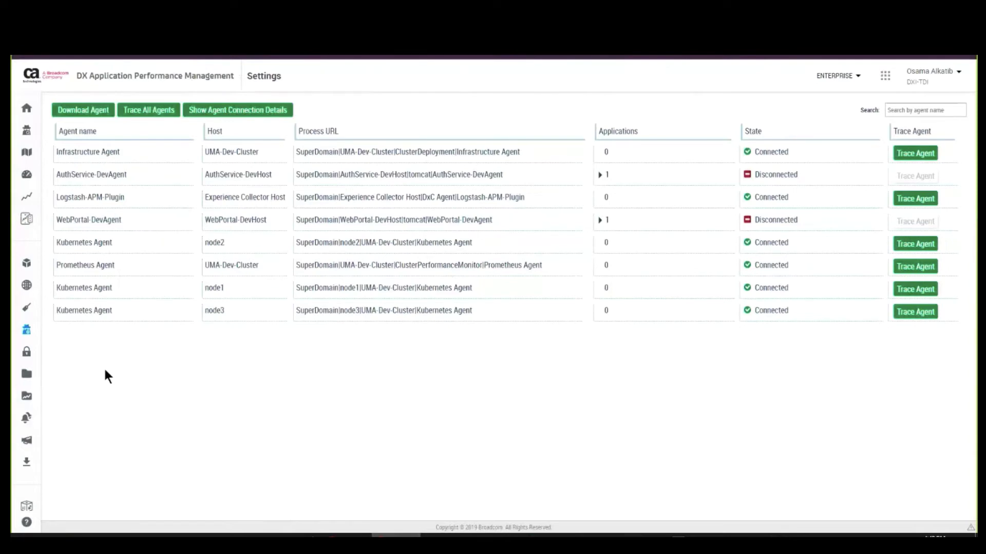
pyautogui.moveTo(24, 186)
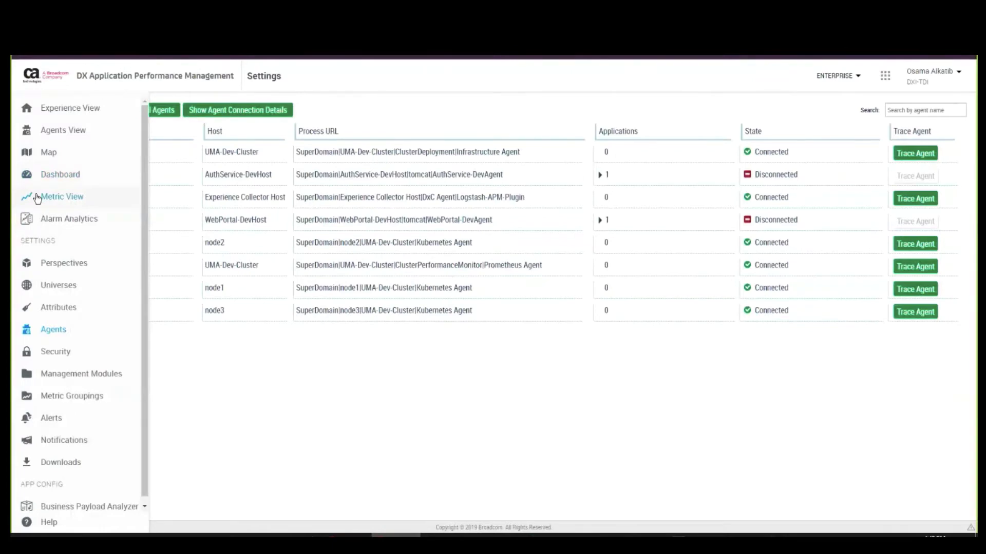
pyautogui.click(38, 198)
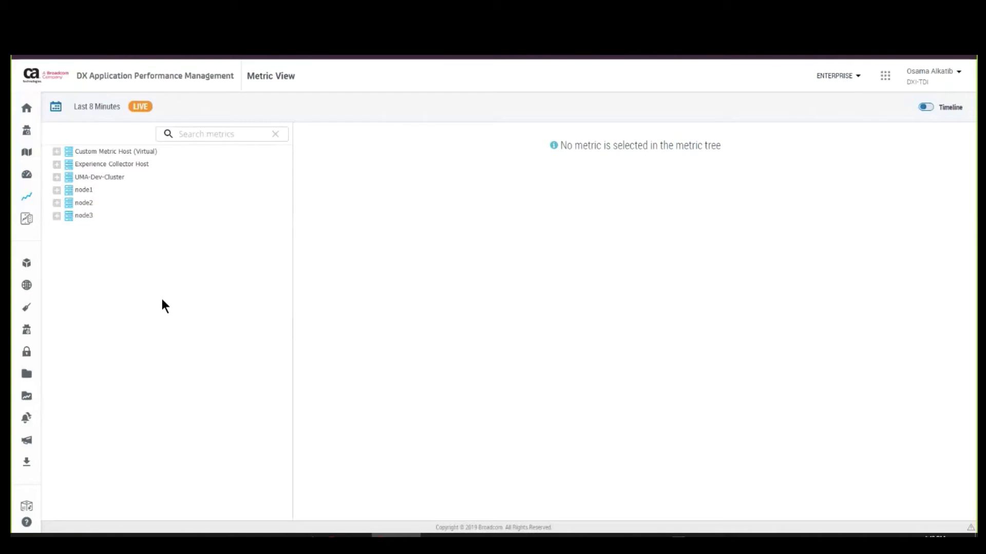
# - Examine node3's Kubernetes Agent in the metric tree, covering the SystemEdge CPU metrics and the Kubernetes folder
pyautogui.click(55, 219)
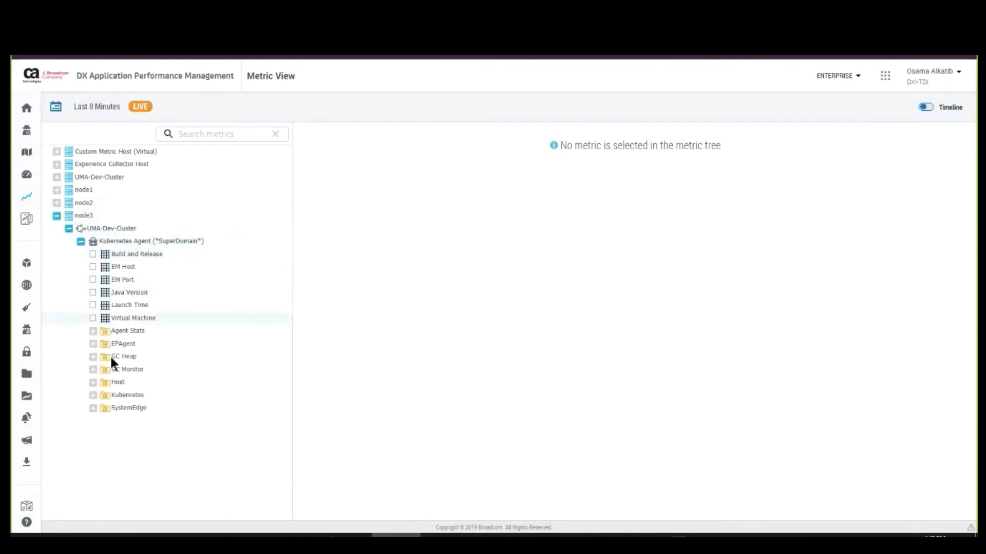
pyautogui.click(93, 408)
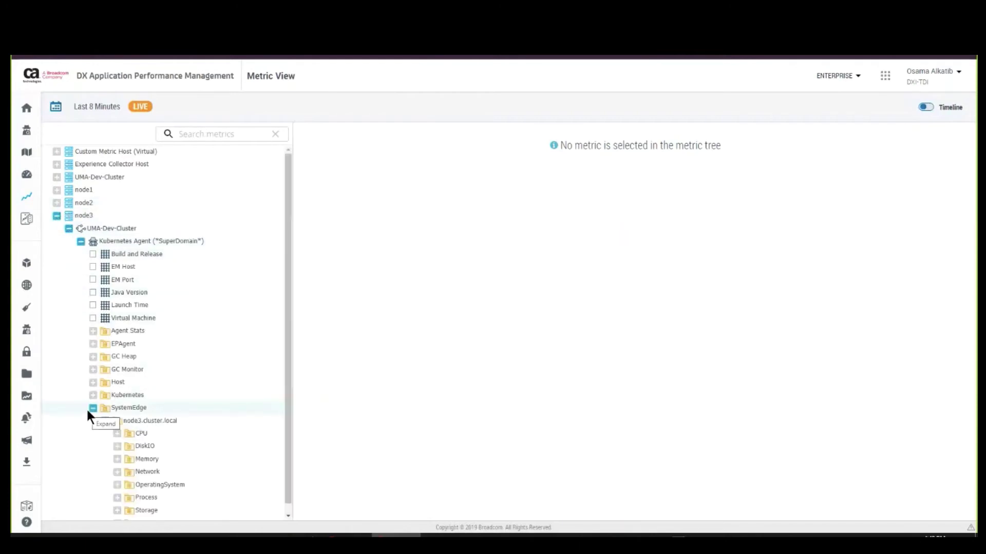
pyautogui.scroll(-1, 154, 413)
pyautogui.click(117, 424)
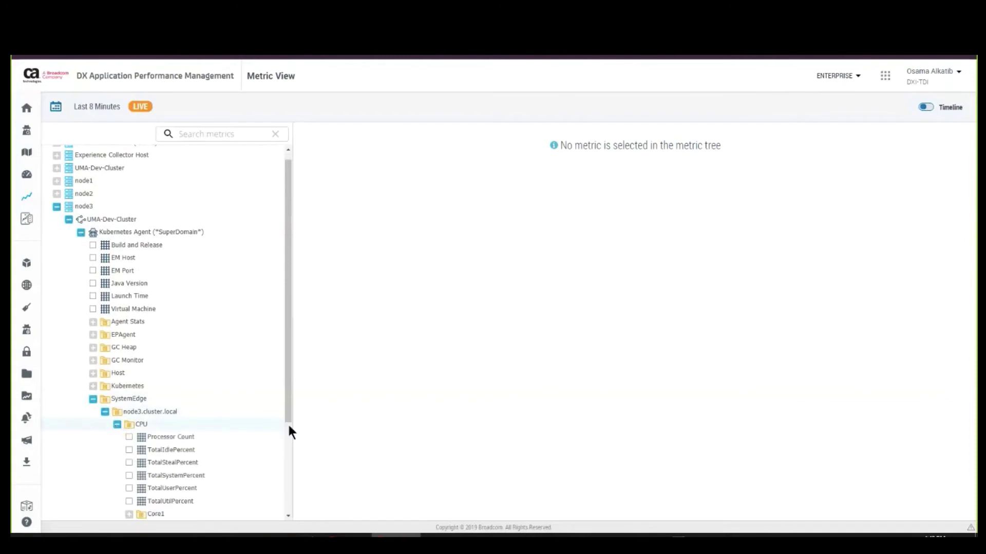
pyautogui.scroll(-3, 250, 411)
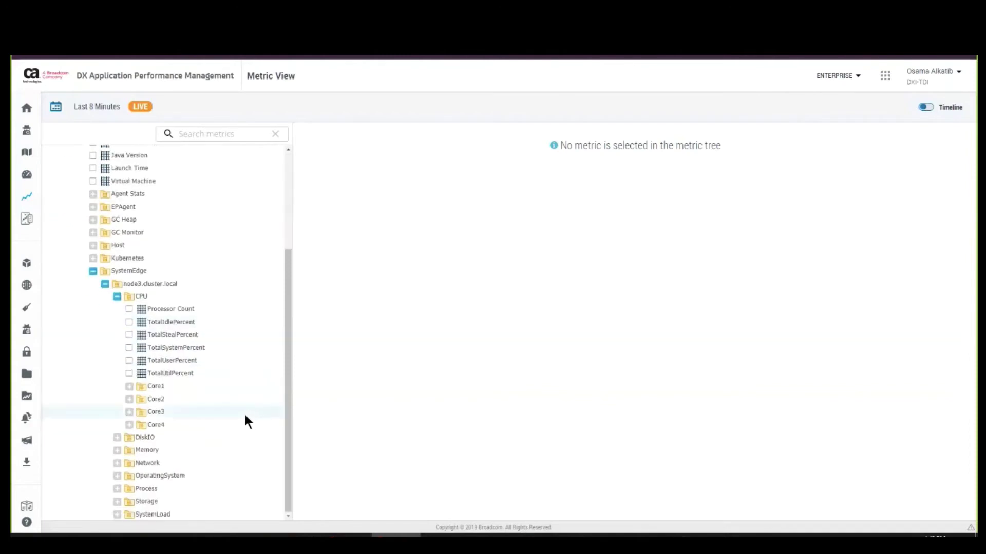
pyautogui.scroll(3, 208, 344)
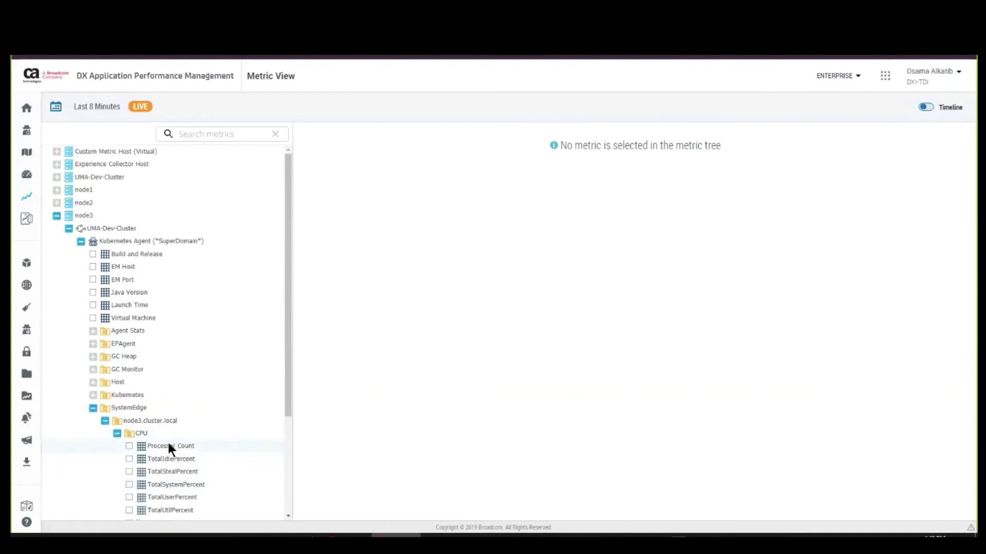
pyautogui.click(93, 407)
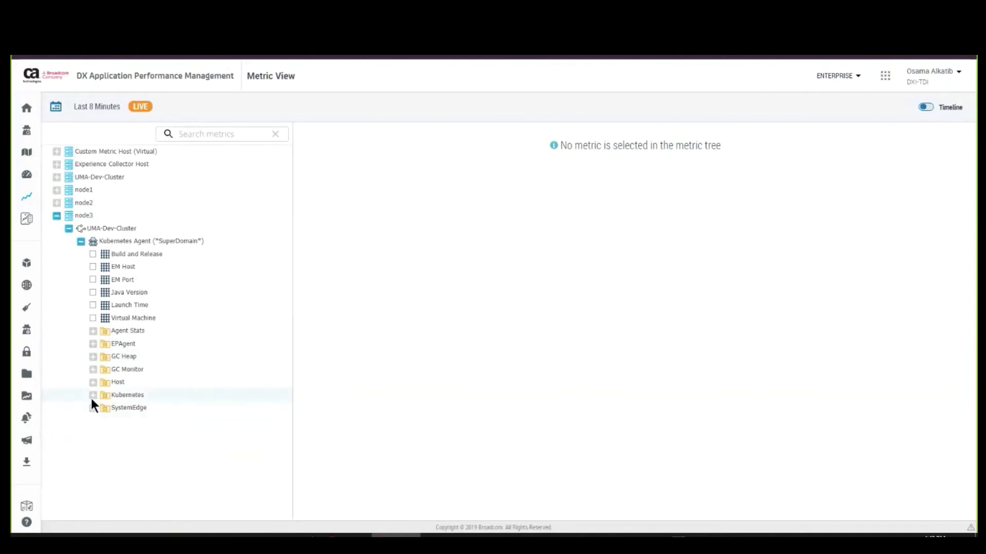
pyautogui.click(92, 396)
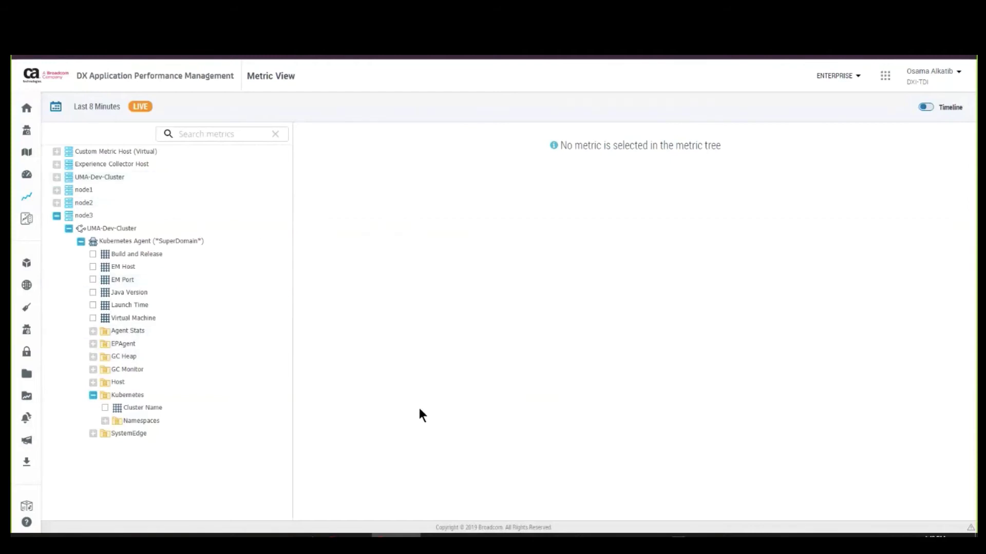
# - Switch to the MobaXterm terminal, go up to the TixChange_and_UMA directory and list its contents
pyautogui.click(693, 535)
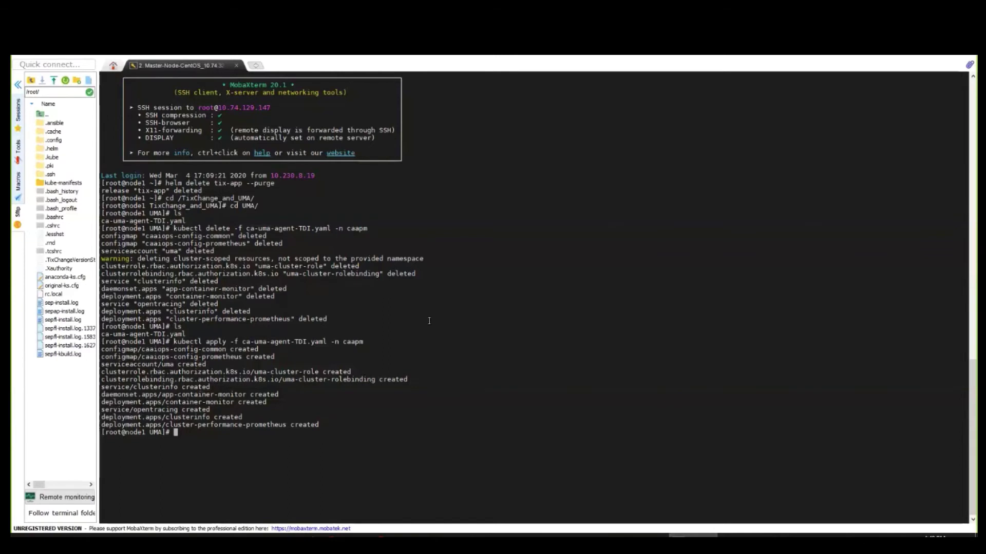
pyautogui.write('cd ..')
pyautogui.press('Return')
pyautogui.write('ls')
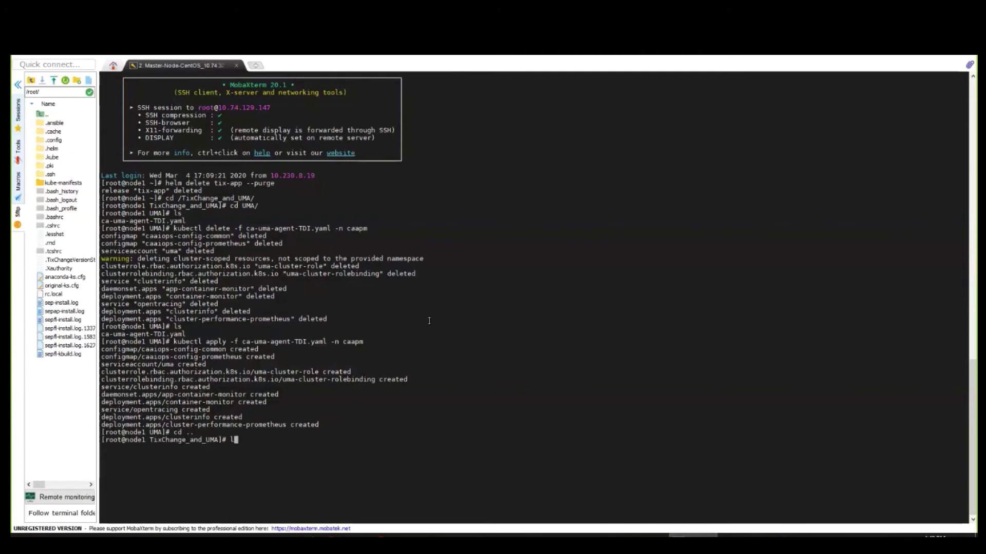
pyautogui.press('Return')
# - Enter the TixChange directory, list it and run helm install ./tixchange-demo-app --name tix-app --namespace tixchange
pyautogui.write('cd TixChange/')
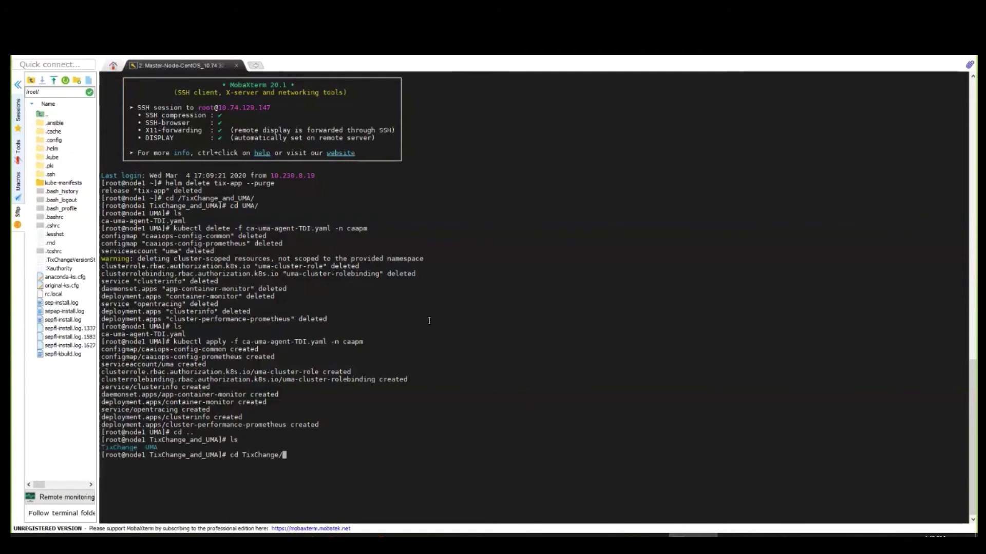
pyautogui.press('Return')
pyautogui.write('ls')
pyautogui.press('Return')
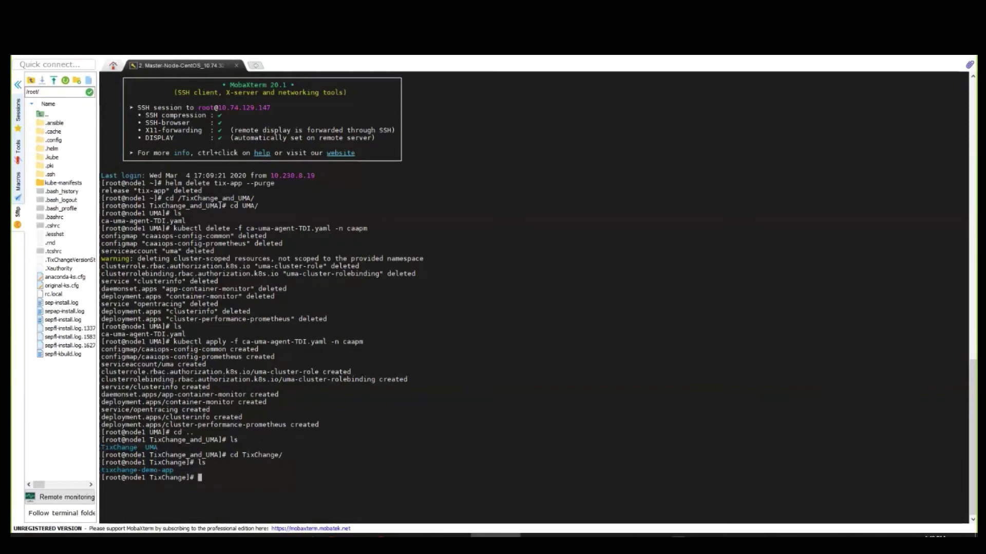
pyautogui.rightClick(455, 286)
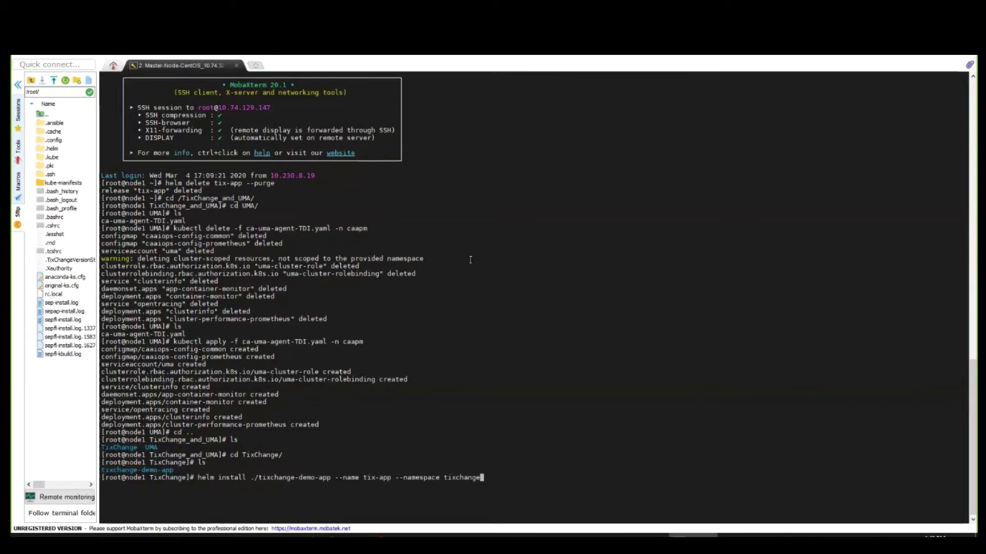
pyautogui.press('Return')
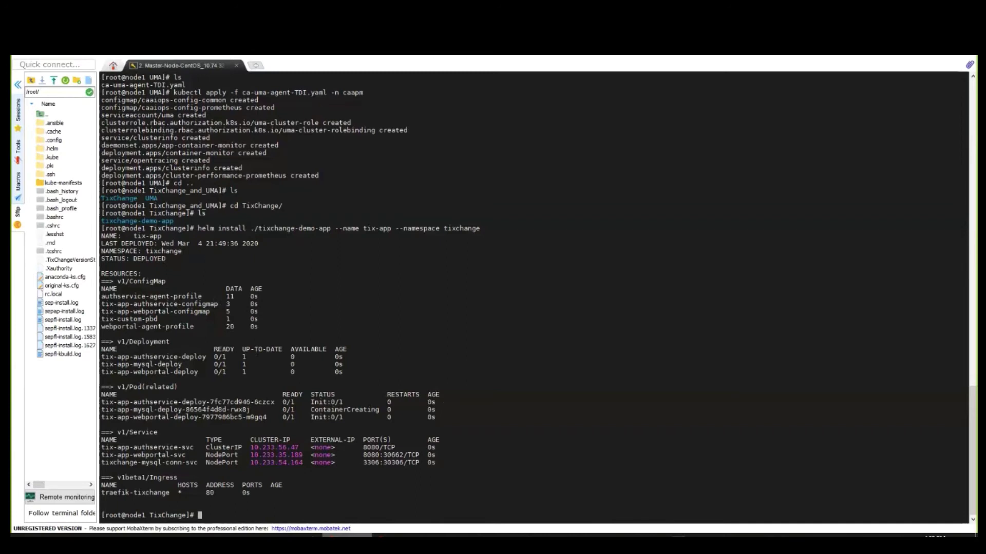
# - Switch back to the Metric View in DX Application Performance Management
pyautogui.click(396, 536)
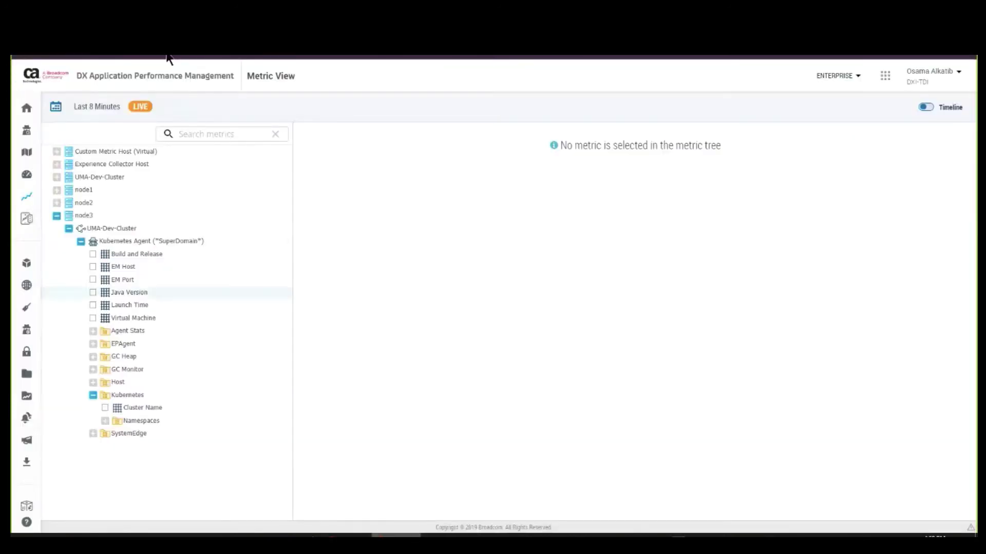
pyautogui.hotkey('ctrl', 'Tab')
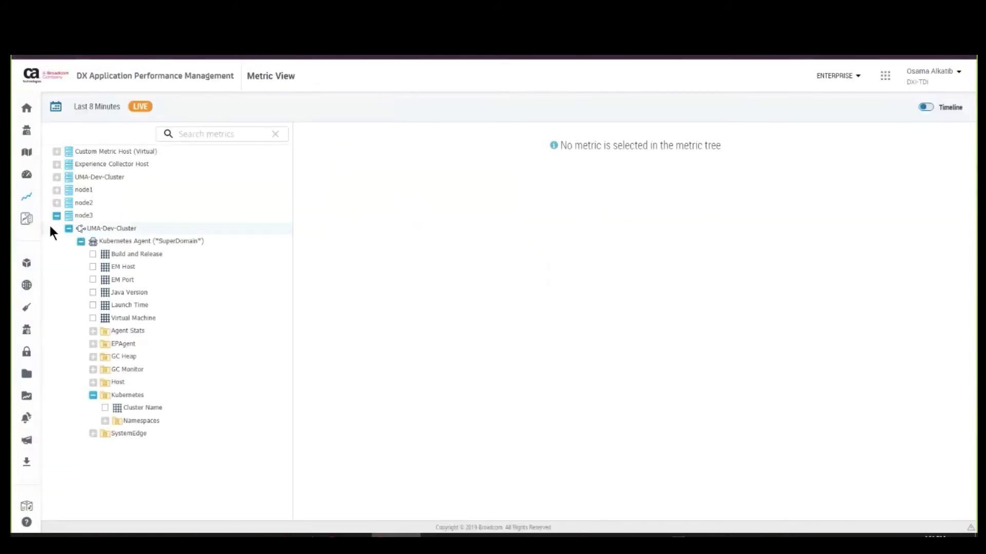
# - Chart the Responses Per Interval metric of the WebPortal frontend app under WebPortal-DevHost, and leave the host tree fully collapsed
pyautogui.click(56, 215)
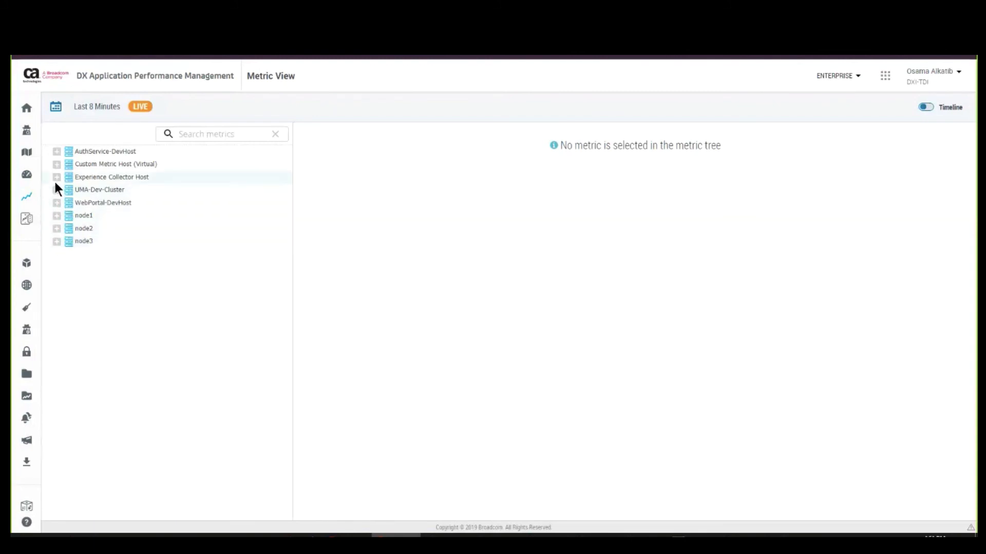
pyautogui.click(56, 205)
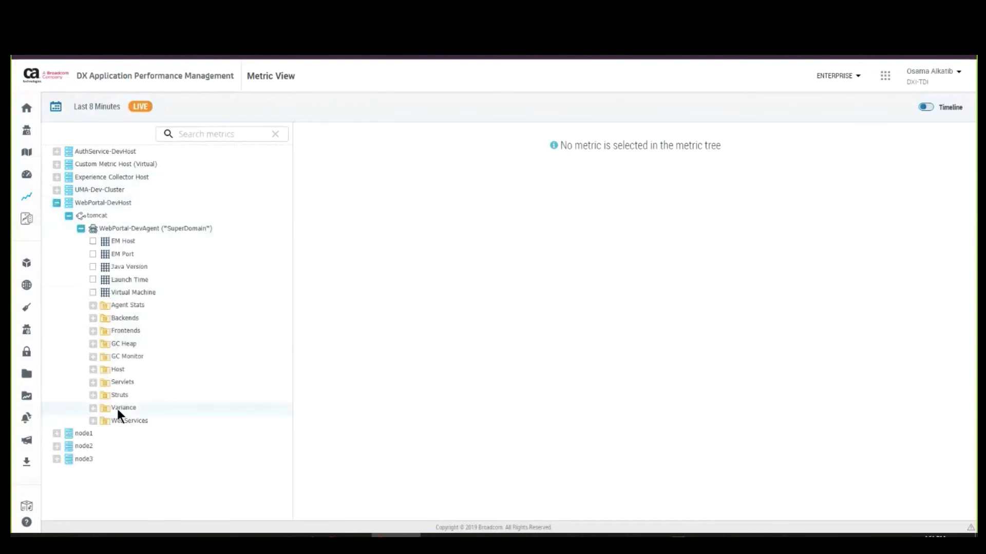
pyautogui.click(93, 331)
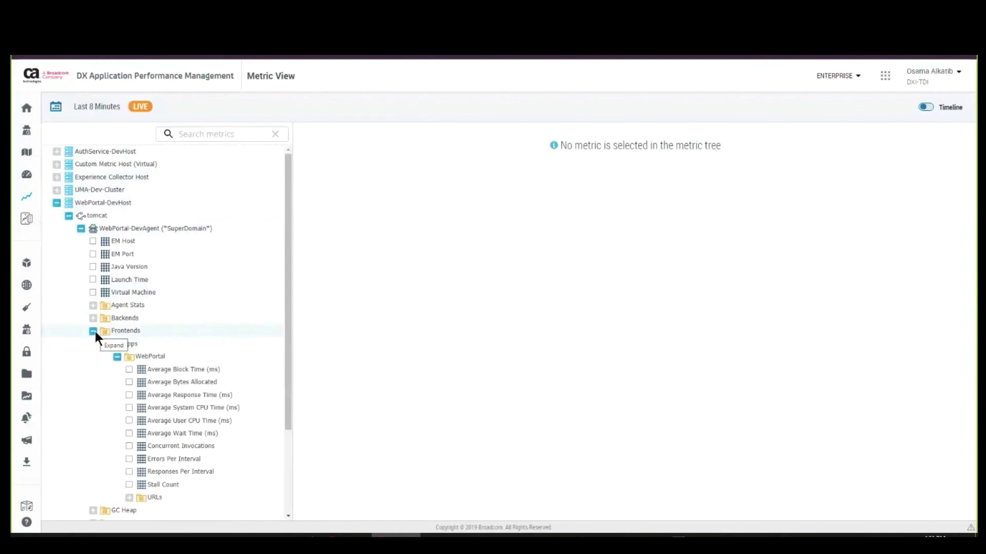
pyautogui.scroll(-1, 182, 349)
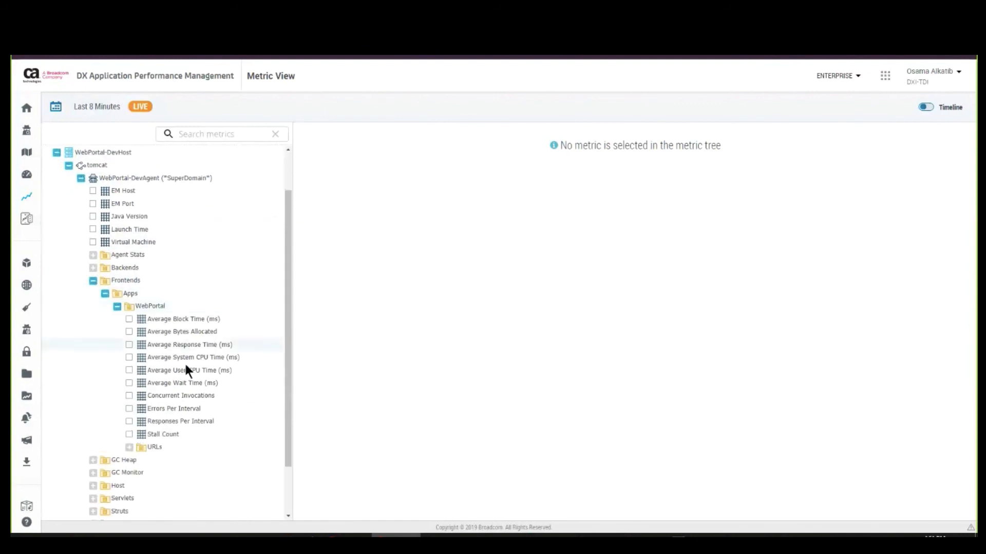
pyautogui.click(191, 422)
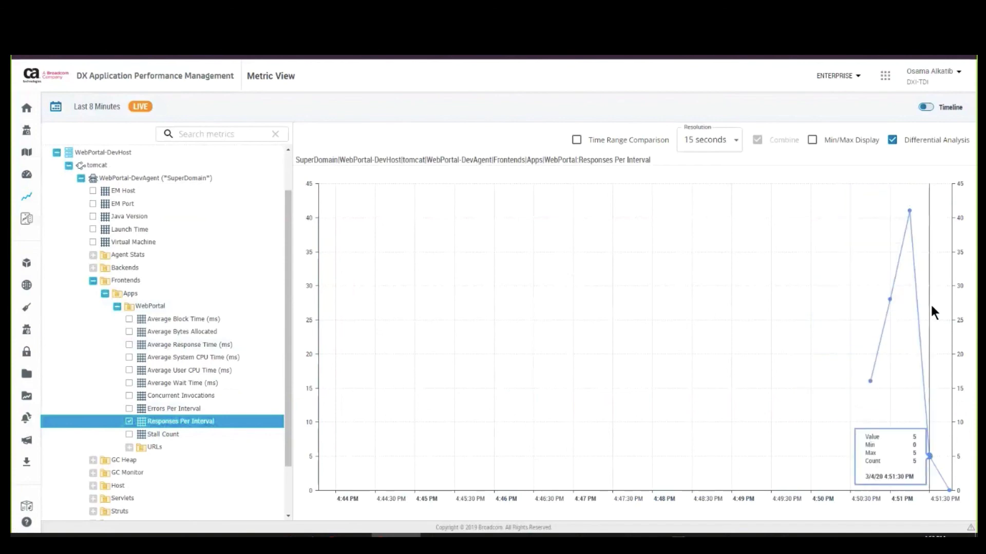
pyautogui.click(93, 281)
pyautogui.click(57, 201)
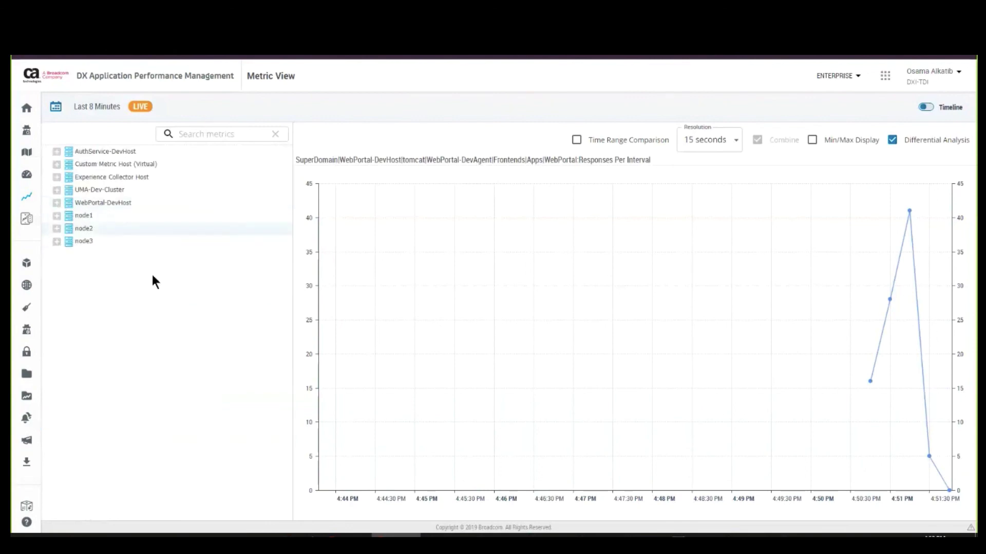